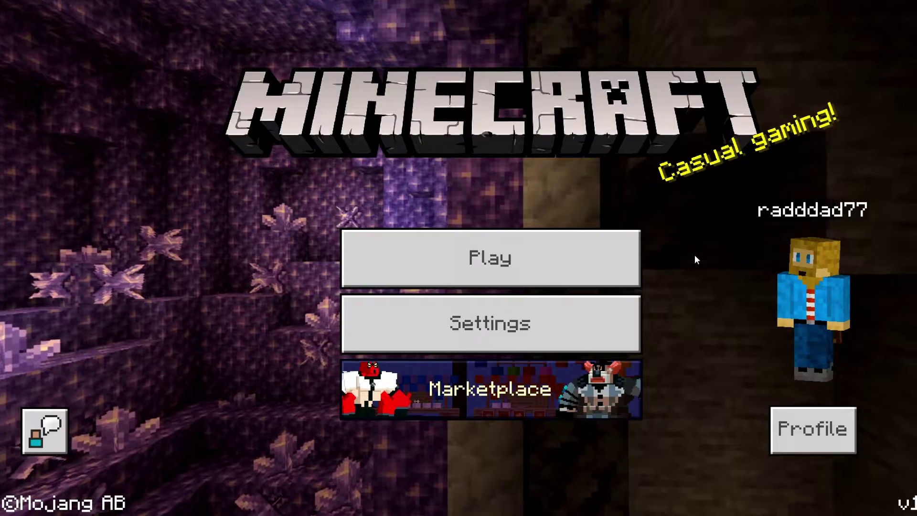
# Open the Profile screen from the Minecraft main menu.
pyautogui.click(805, 427)
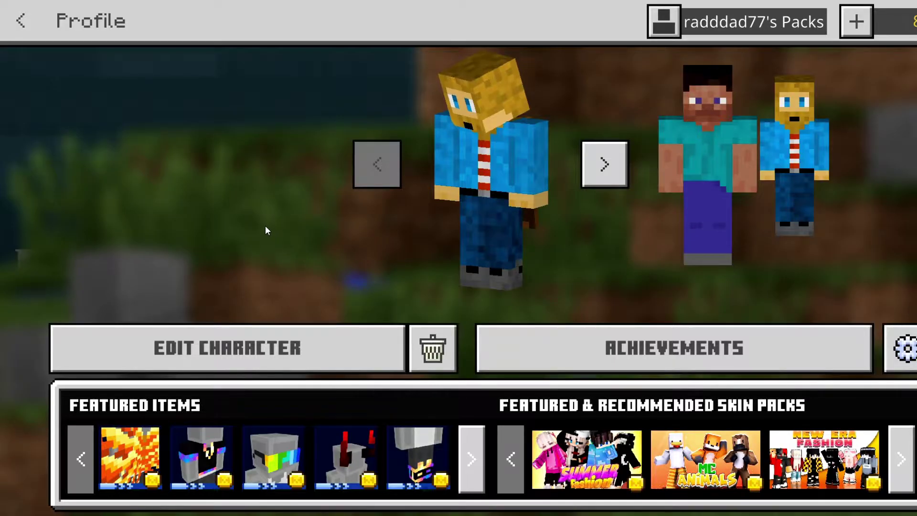
# Go to Edit Character's owned Classic Skins and select the Import skin slot.
pyautogui.click(246, 334)
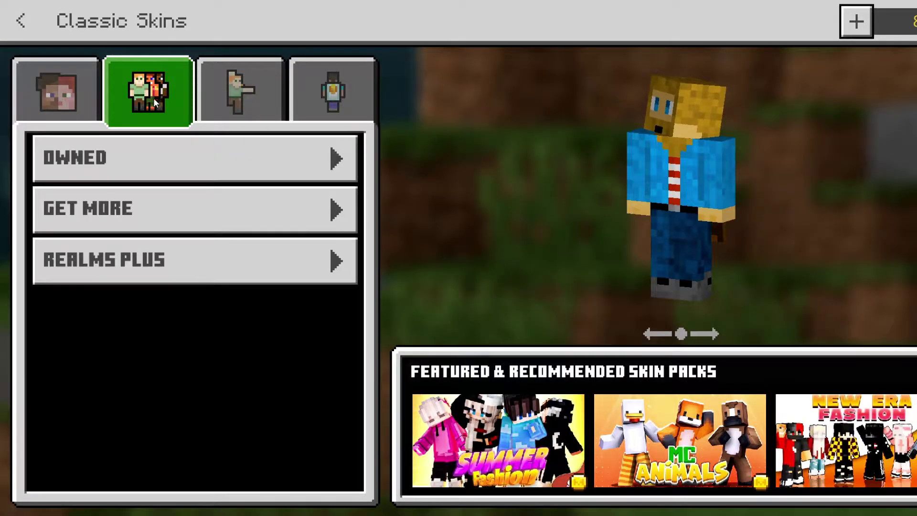
pyautogui.click(142, 159)
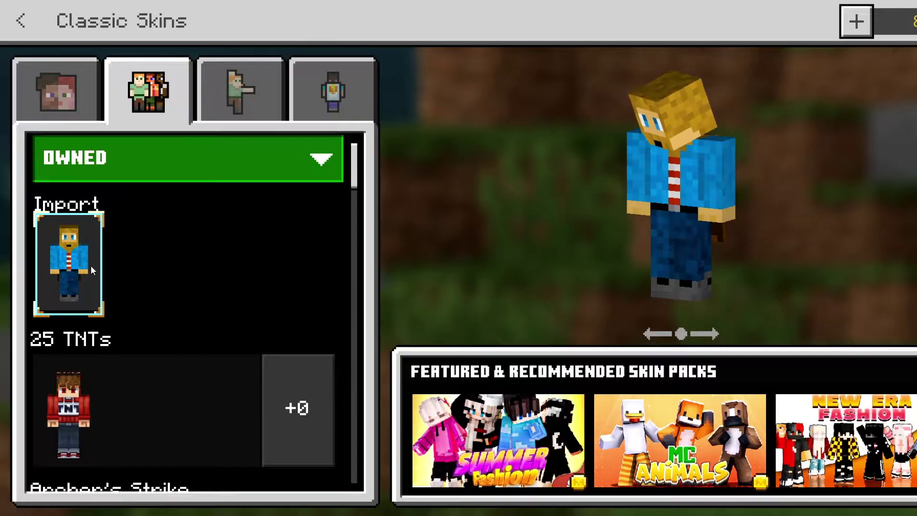
pyautogui.click(67, 264)
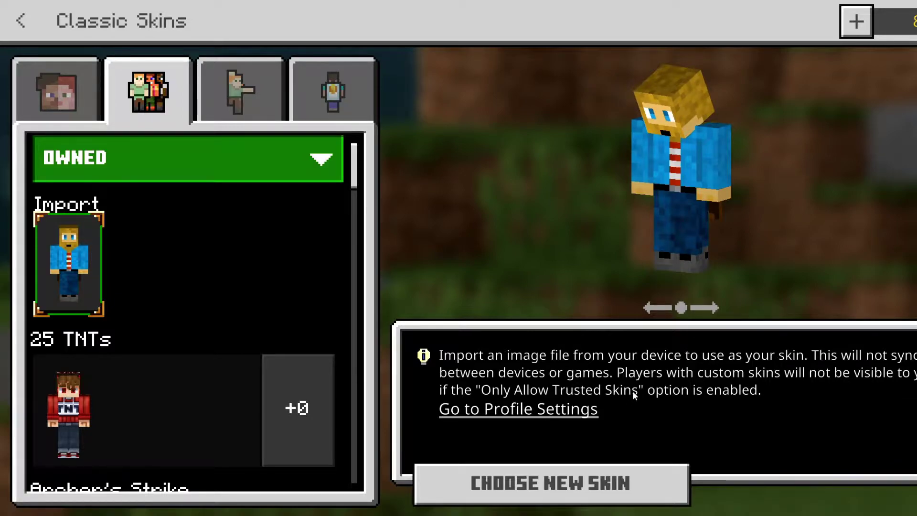
pyautogui.click(534, 486)
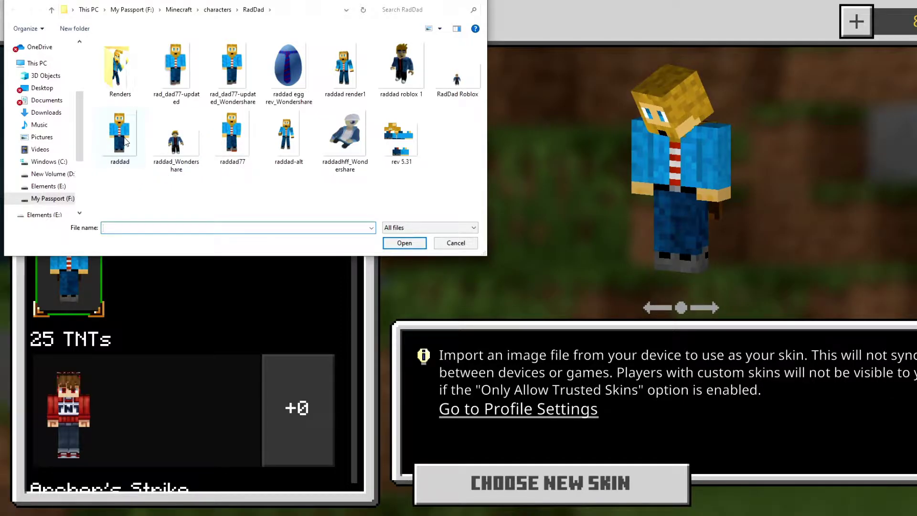
pyautogui.click(123, 143)
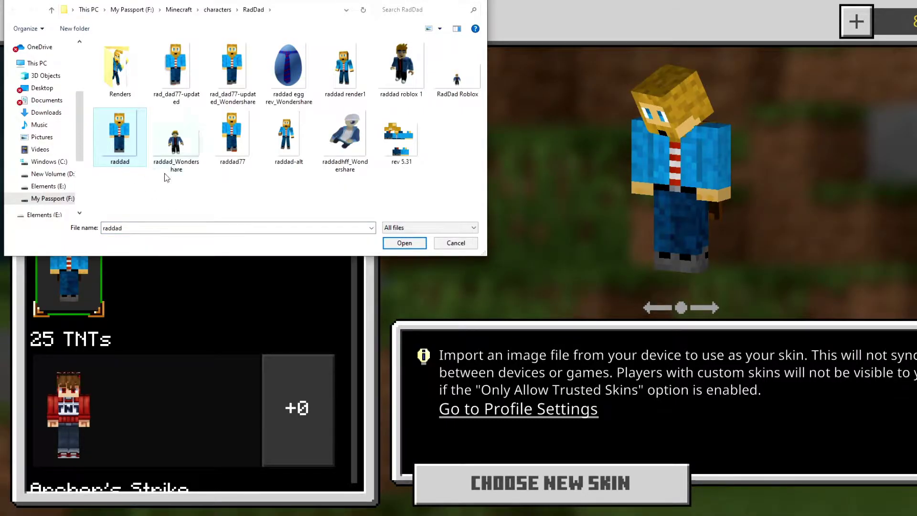
pyautogui.click(407, 244)
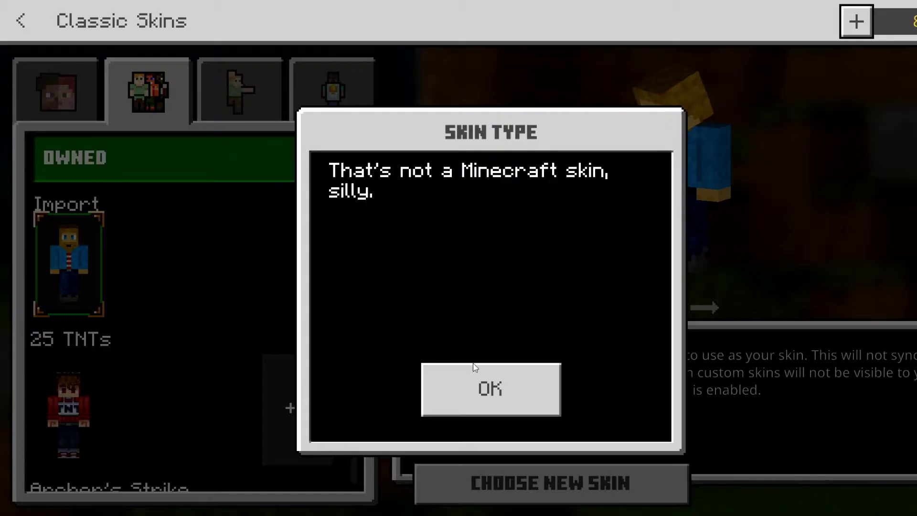
pyautogui.click(488, 386)
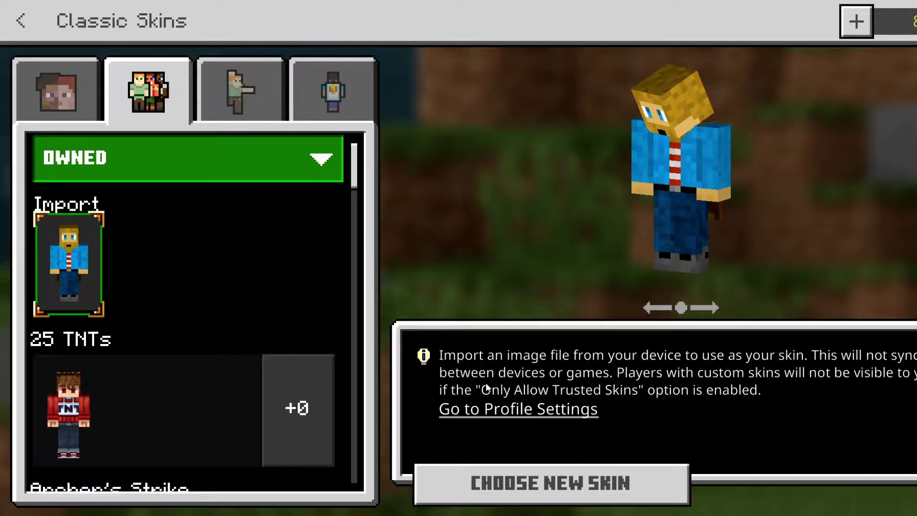
pyautogui.click(525, 485)
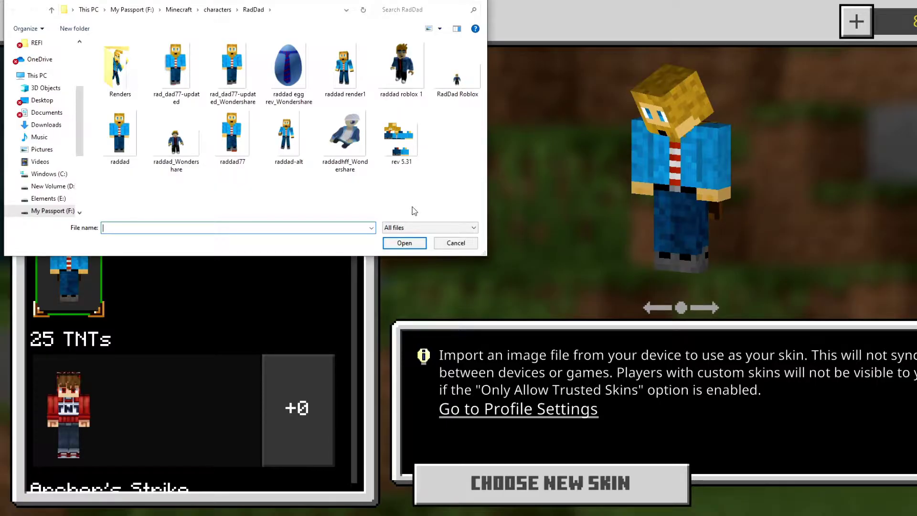
pyautogui.click(454, 243)
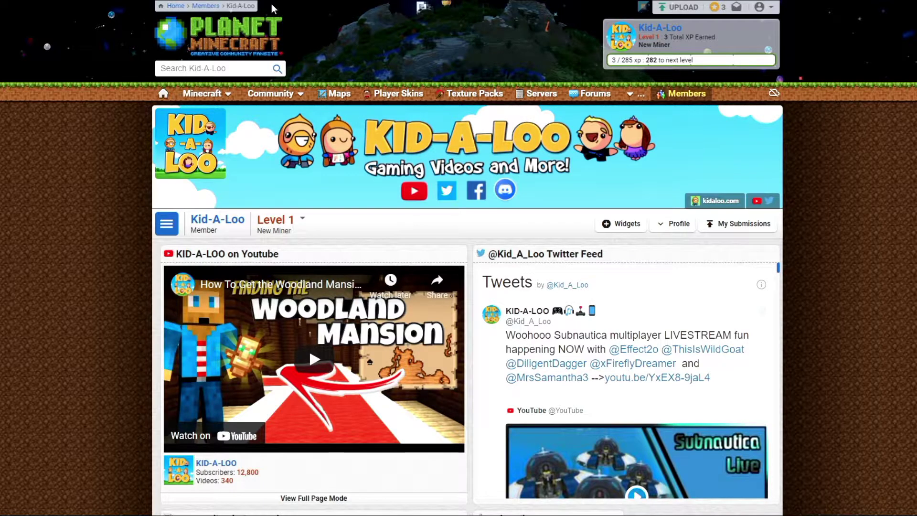
# Open the Minecraft Skin Editor from Planet Minecraft's Player Skins section.
pyautogui.click(467, 150)
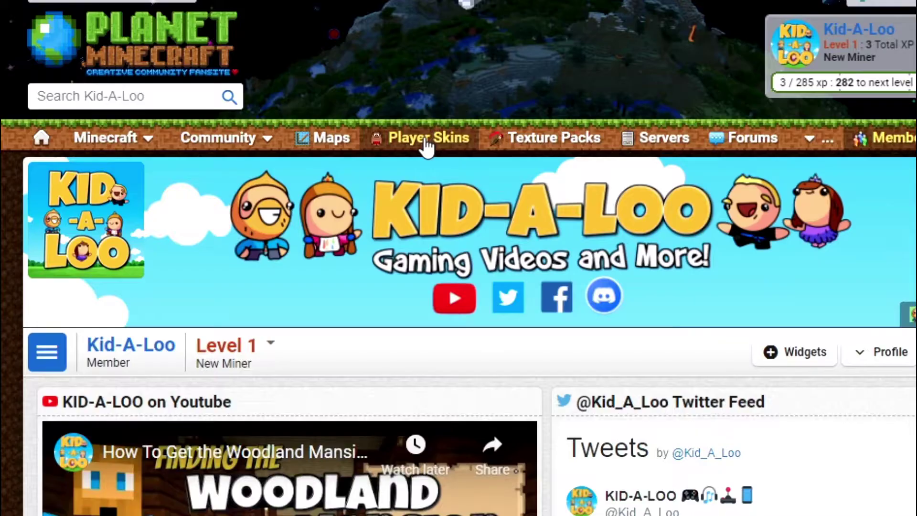
pyautogui.click(426, 144)
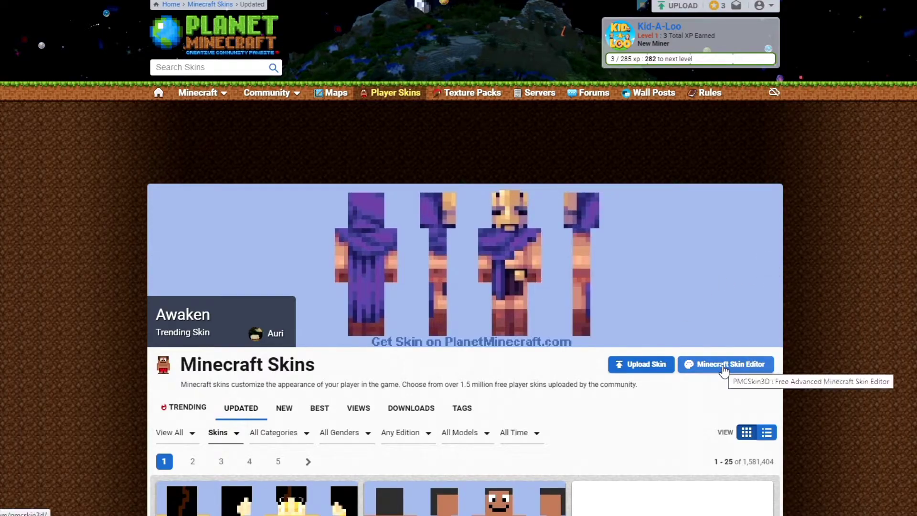
pyautogui.click(726, 370)
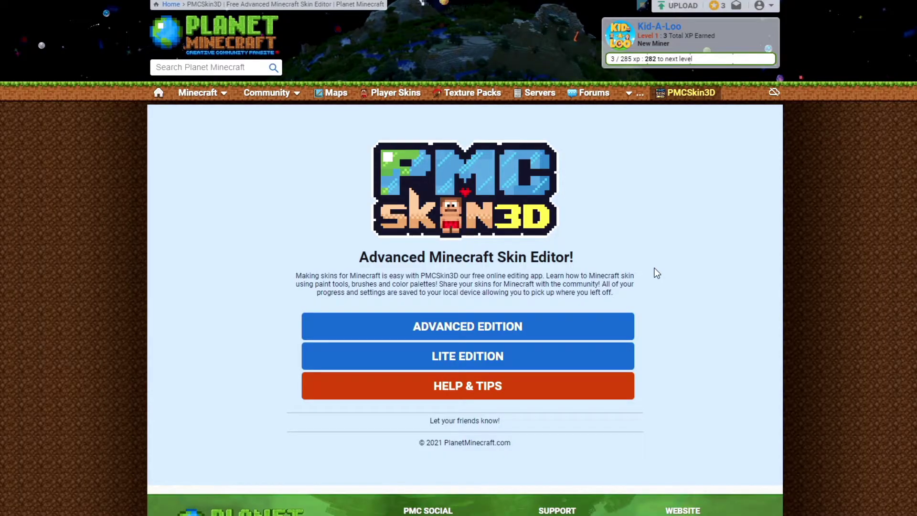
# Load the panda skin in the Advanced Edition, test-paint a face pixel and undo it.
pyautogui.click(468, 327)
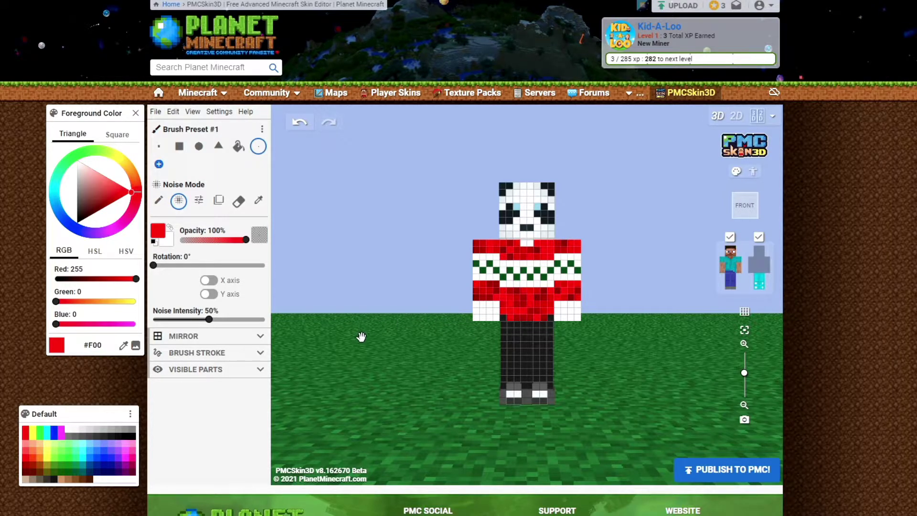
pyautogui.moveTo(581, 359)
pyautogui.mouseDown()
pyautogui.moveTo(426, 368)
pyautogui.moveTo(352, 337)
pyautogui.moveTo(299, 334)
pyautogui.moveTo(459, 388)
pyautogui.moveTo(604, 370)
pyautogui.moveTo(583, 369)
pyautogui.mouseUp()
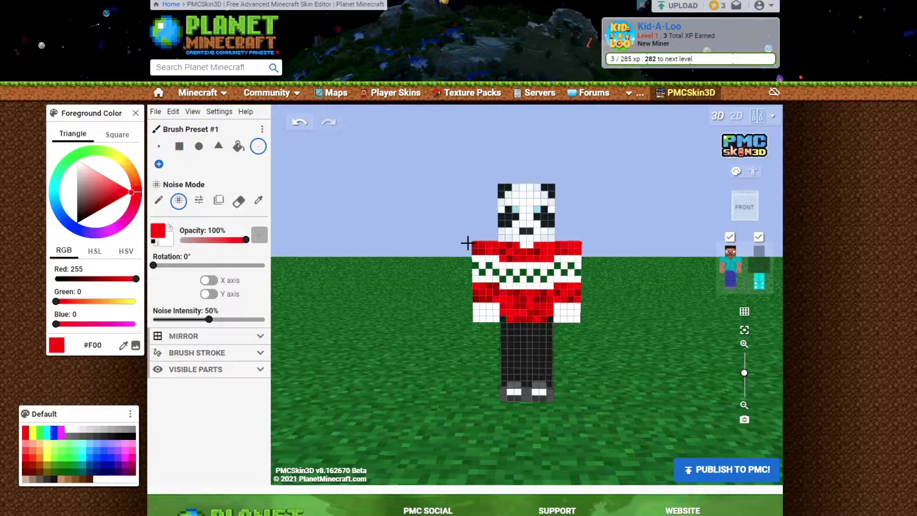
pyautogui.click(509, 216)
pyautogui.hotkey('ctrl', 'z')
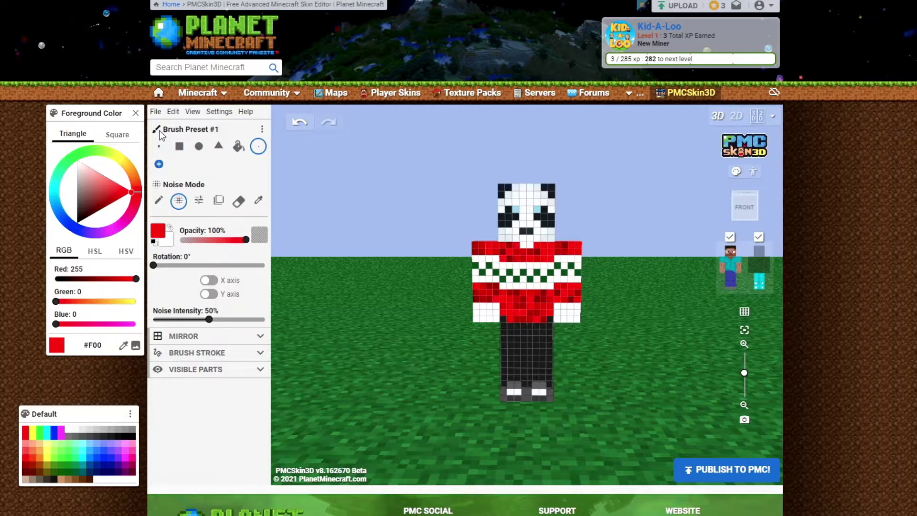
pyautogui.click(156, 113)
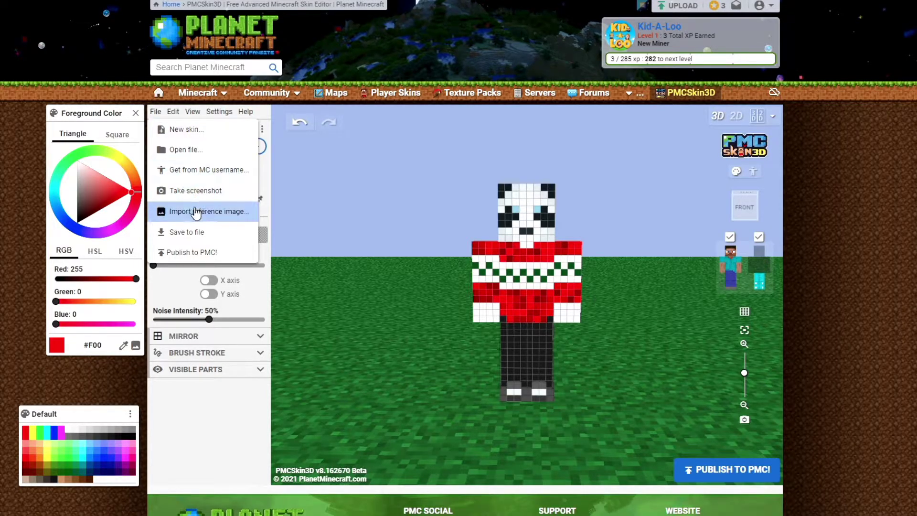
# Save the panda skin to an image file and dismiss the download's options.
pyautogui.click(187, 235)
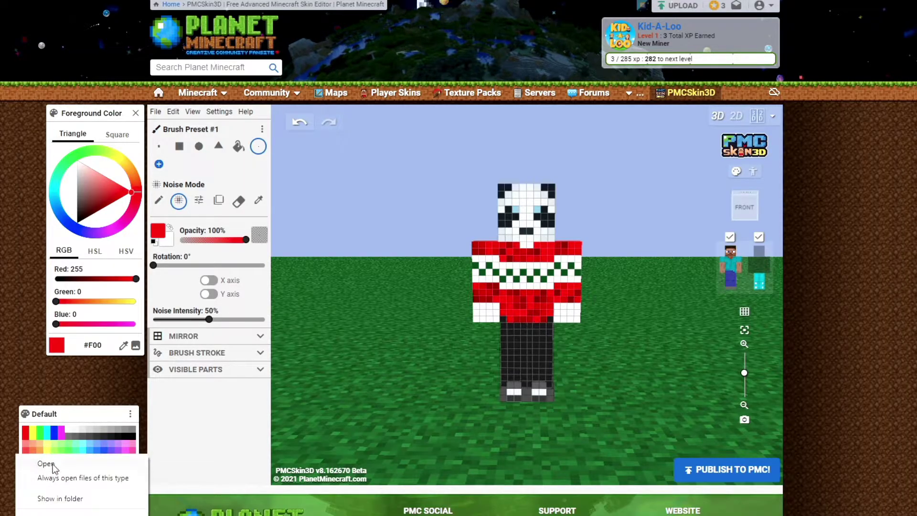
pyautogui.click(70, 469)
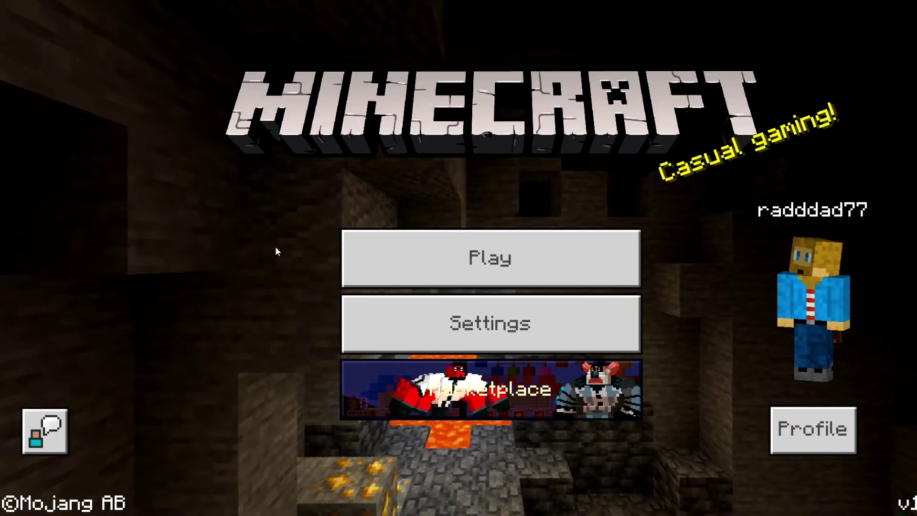
# Reach the Import skin slot under Profile > Edit Character > Owned.
pyautogui.click(820, 432)
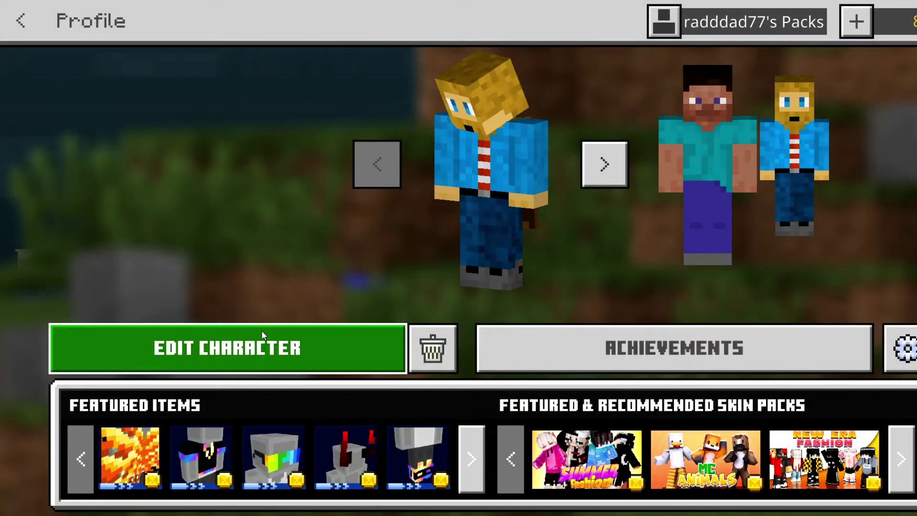
pyautogui.click(226, 349)
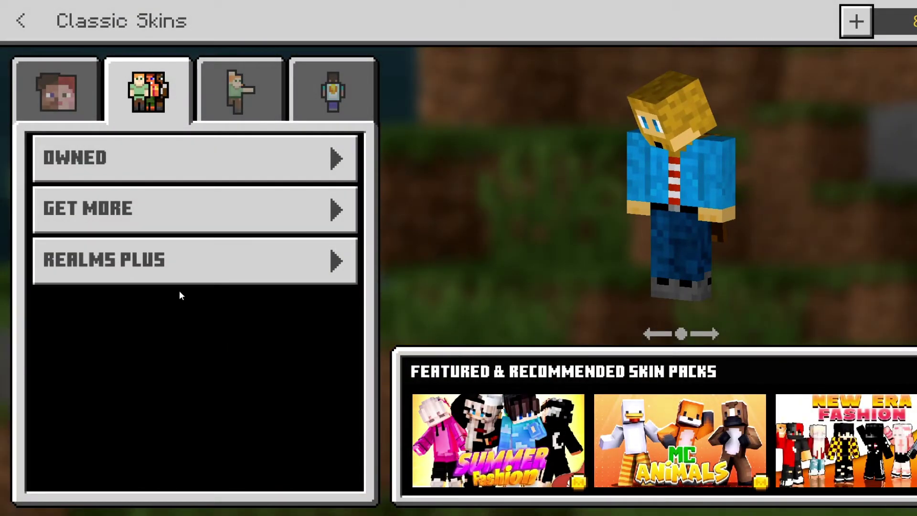
pyautogui.click(151, 157)
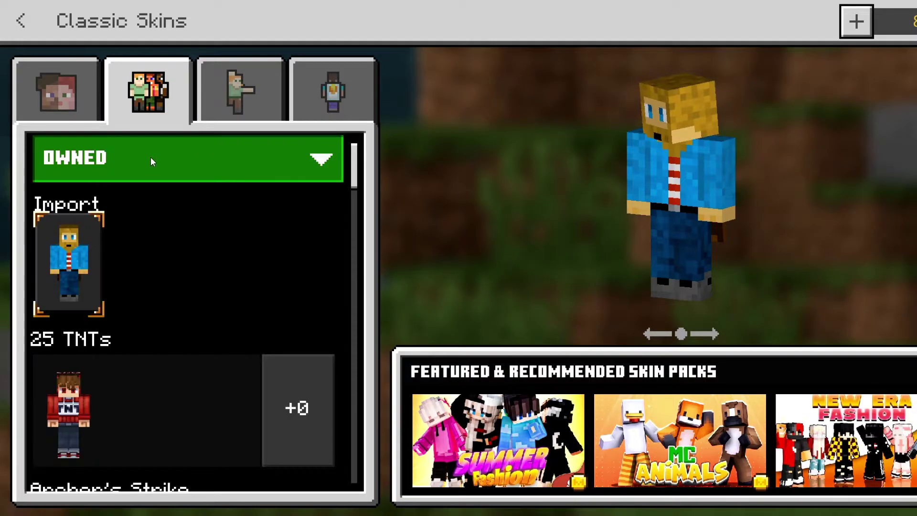
pyautogui.click(75, 269)
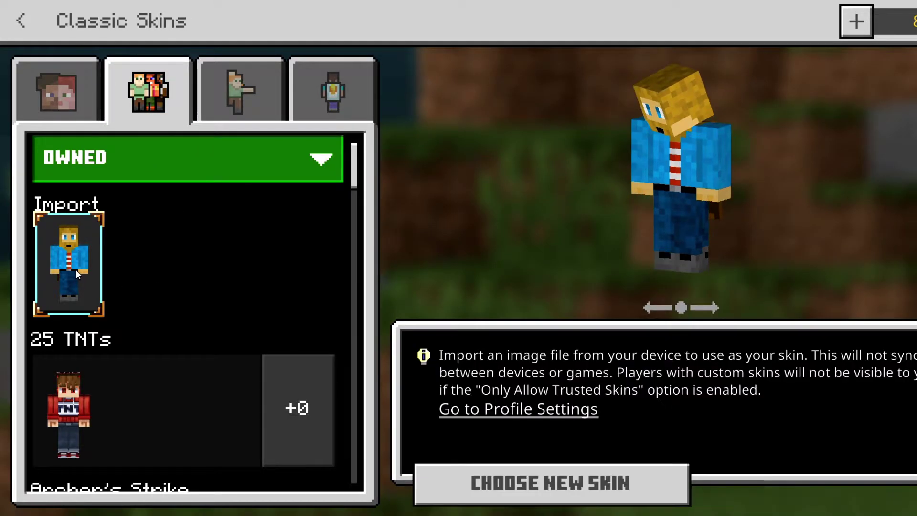
# Import the 'test' image from the Desktop as the new skin.
pyautogui.click(545, 485)
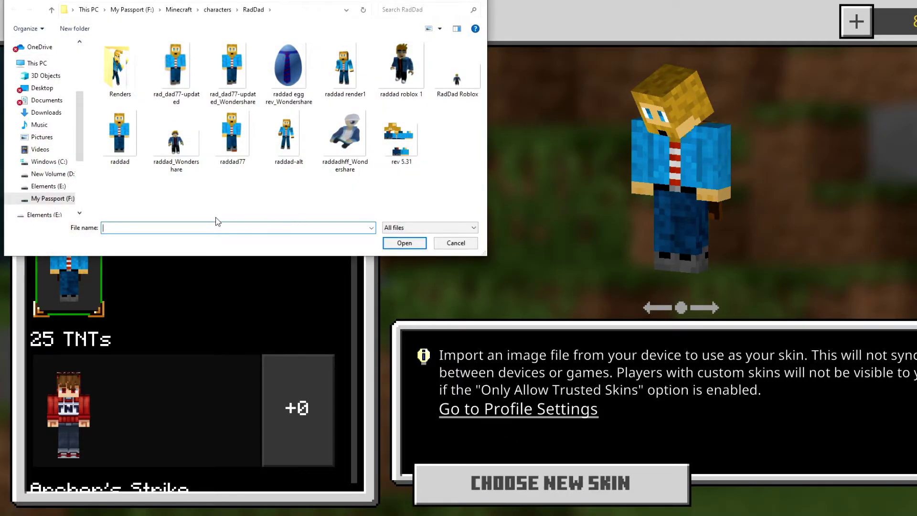
pyautogui.click(43, 89)
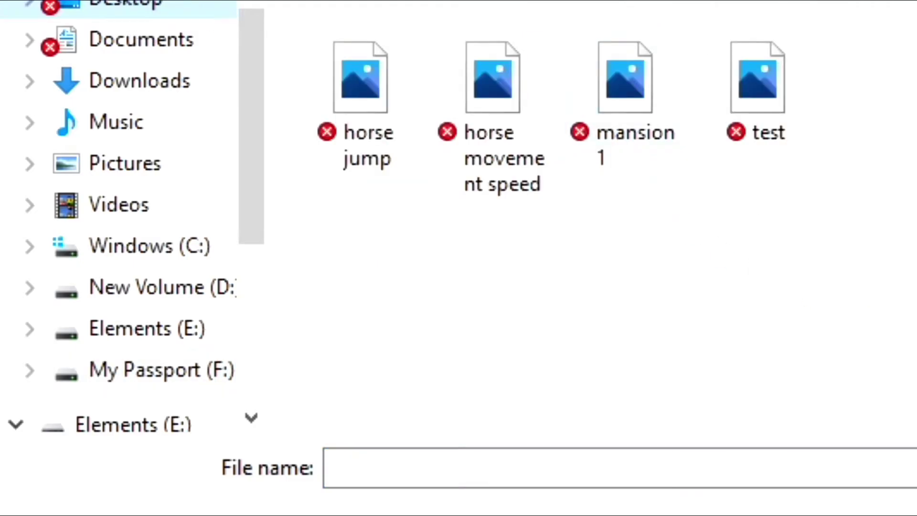
pyautogui.doubleClick(793, 129)
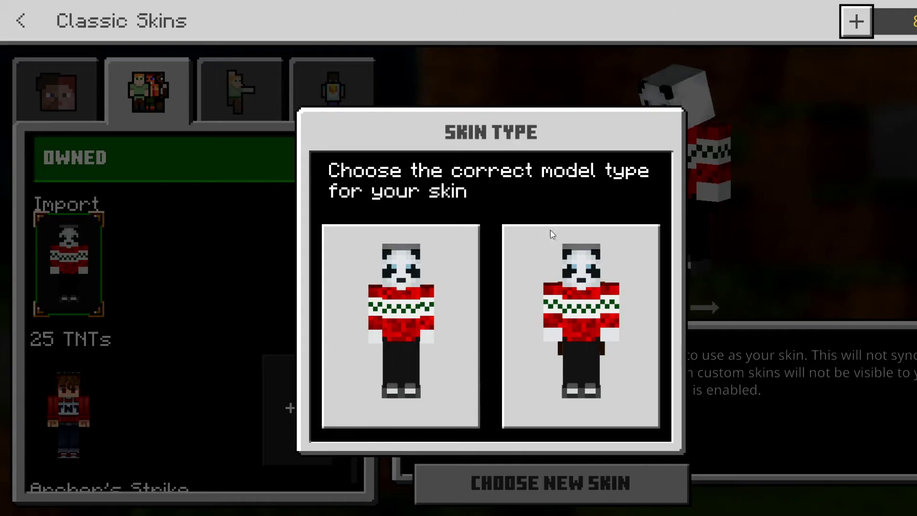
# Apply the slim model to the panda skin and rotate the preview to check it.
pyautogui.click(596, 279)
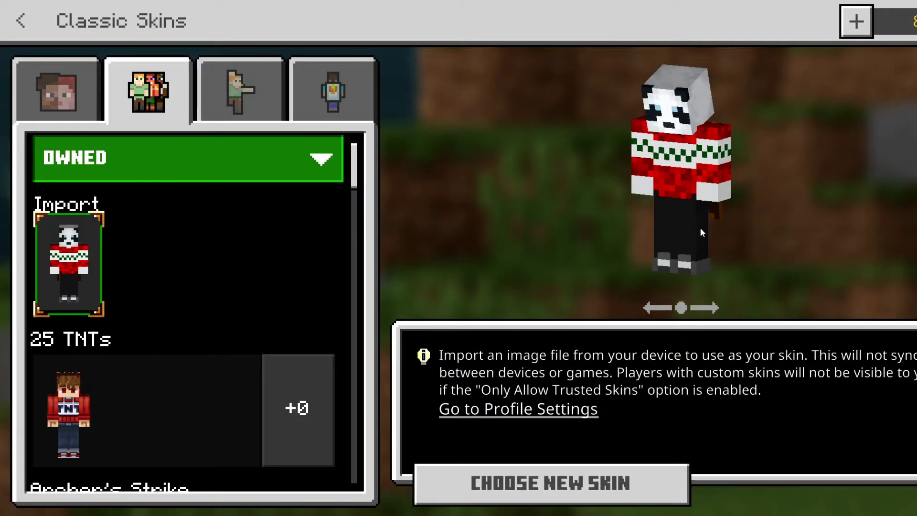
pyautogui.moveTo(700, 227); pyautogui.dragTo(617, 217)
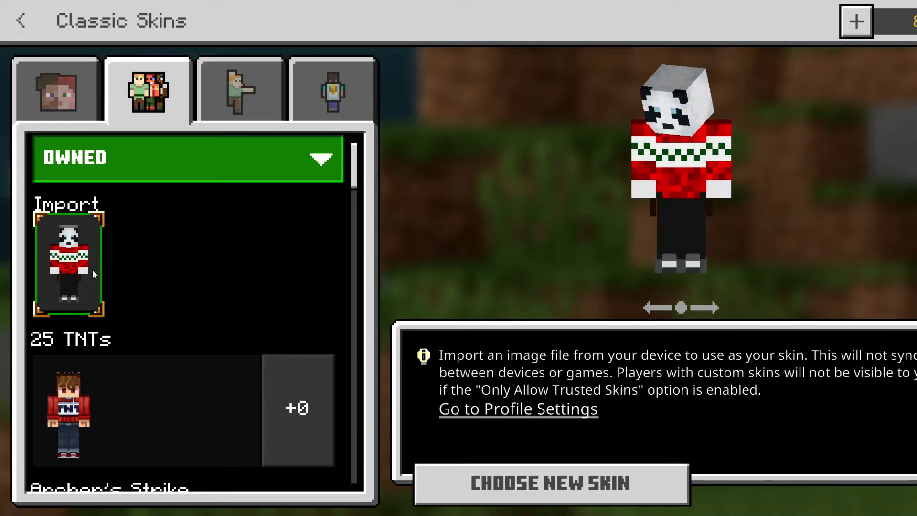
pyautogui.click(21, 21)
# Return through the profile screen to the main menu showing the panda-skinned character.
pyautogui.click(21, 21)
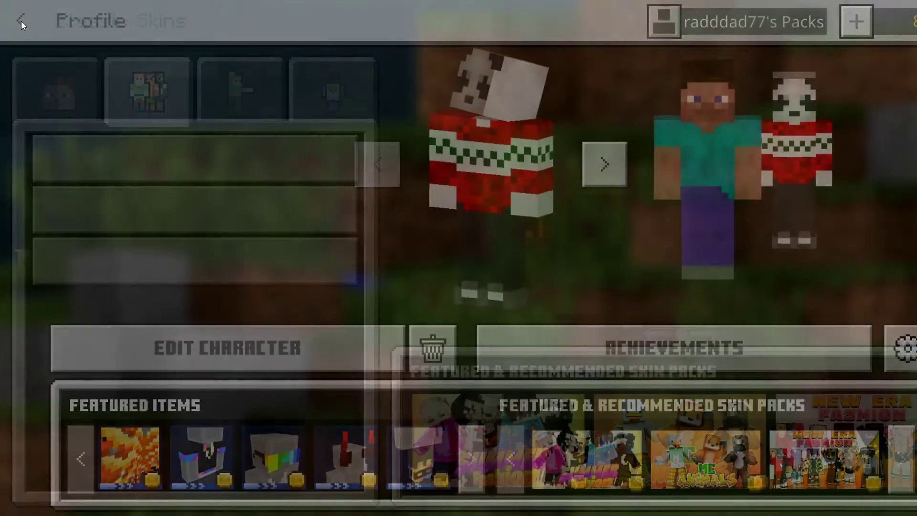
pyautogui.click(21, 21)
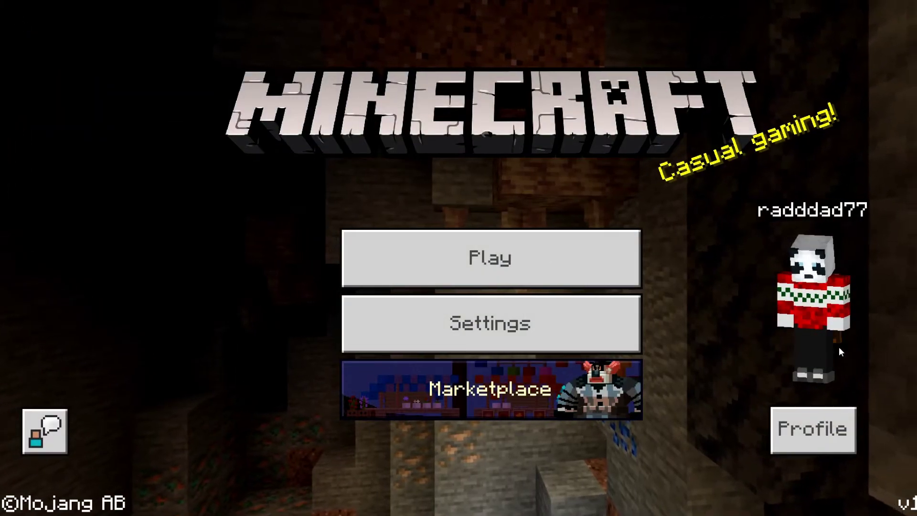